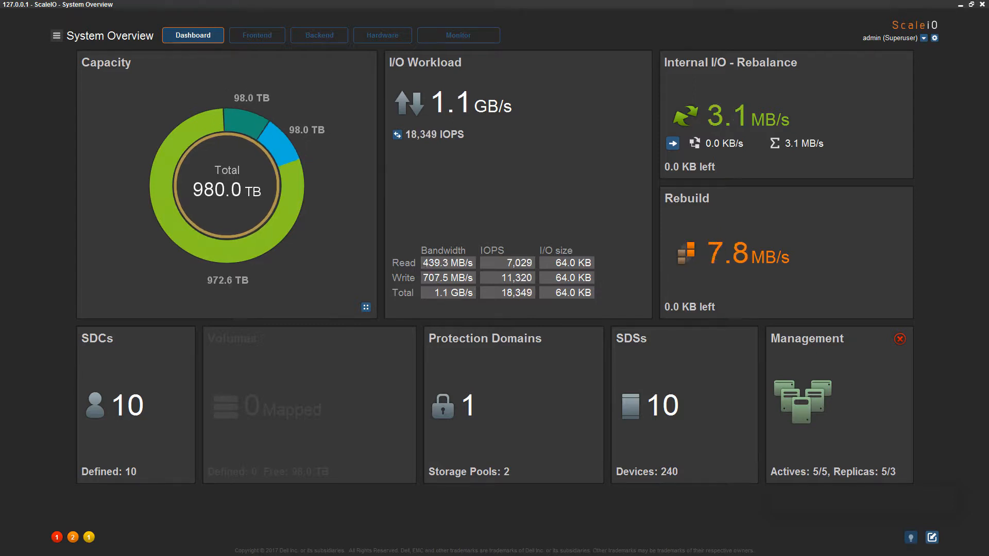
Go to the Volumes view and start datastore creation on the HDD_1 storage pool.
{"action": "left_click", "coordinate": [262, 38]}
{"action": "left_click", "coordinate": [262, 53]}
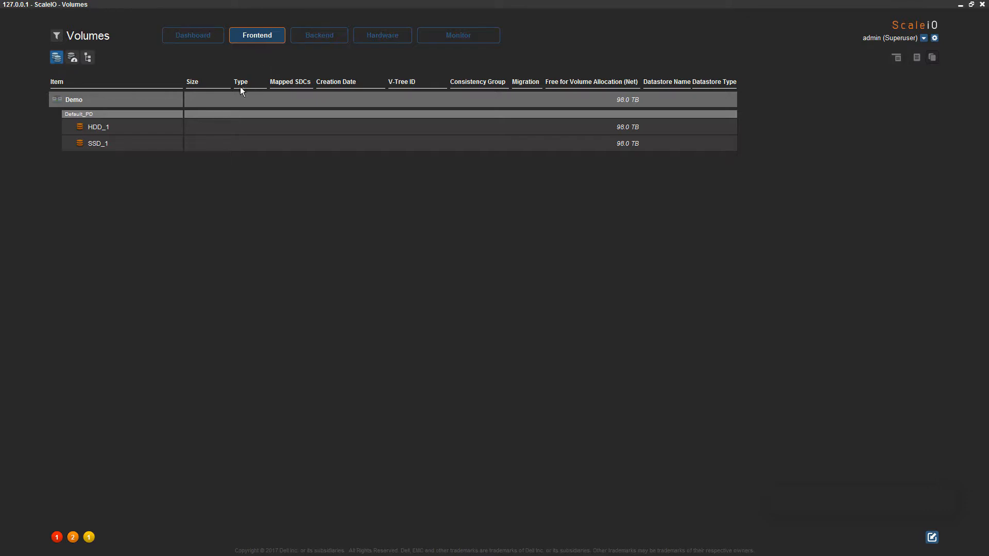
{"action": "right_click", "coordinate": [147, 123]}
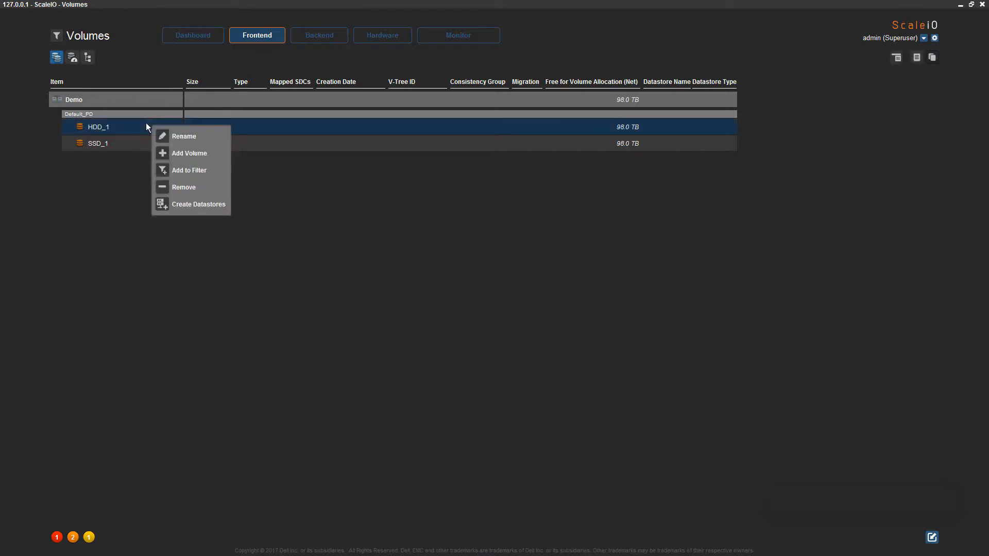
{"action": "left_click", "coordinate": [187, 204]}
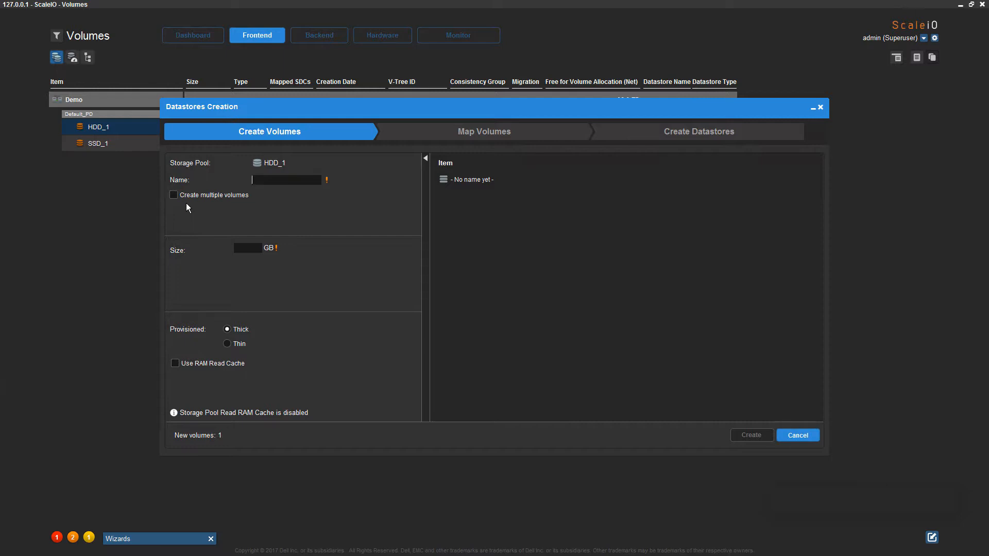
Create 3 thick-provisioned volumes with the base name demo_vol and a size of 64 GB.
{"action": "left_click", "coordinate": [184, 195]}
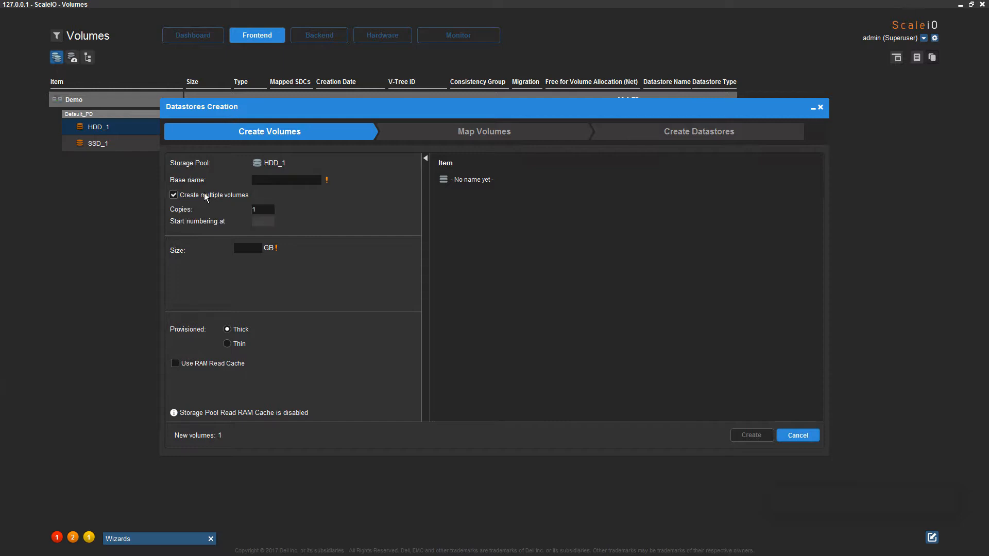
{"action": "left_click", "coordinate": [268, 179]}
{"action": "type", "text": "demo_vol"}
{"action": "key", "text": "Tab"}
{"action": "key", "text": "Tab"}
{"action": "type", "text": "3"}
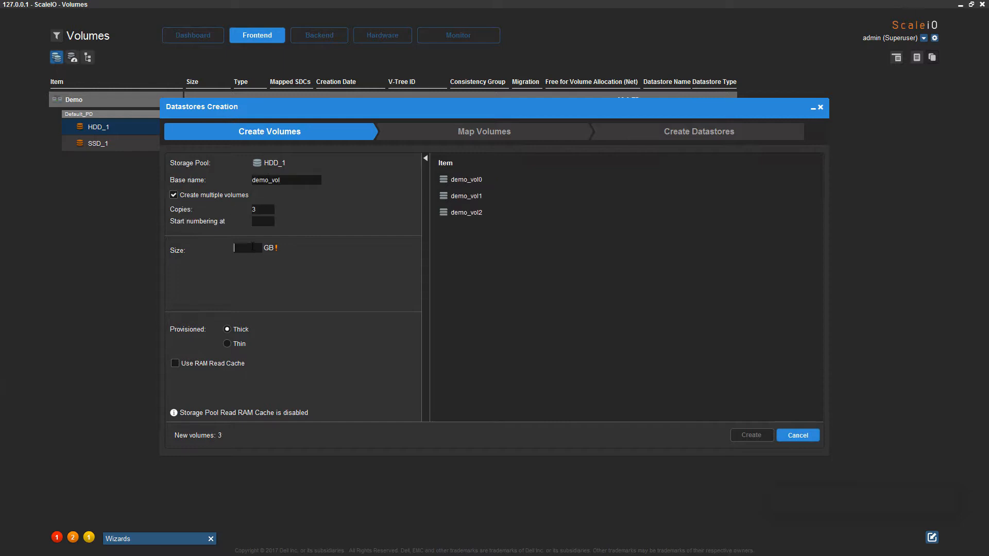
{"action": "type", "text": "64"}
{"action": "left_click", "coordinate": [745, 437]}
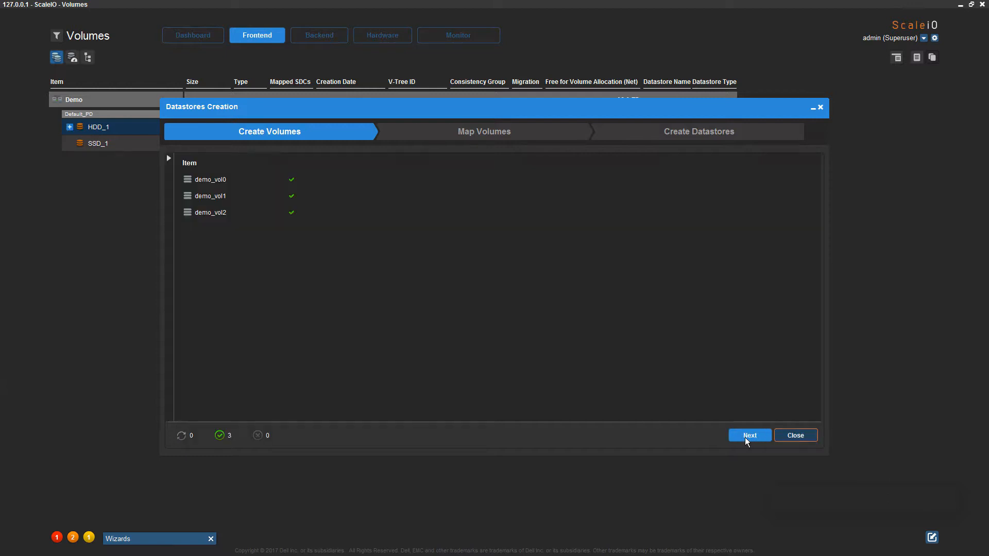
Map the three demo_vol volumes to all nodes and create their VMWARE_VMFS5 datastores, then expand HDD_1 in the volume list.
{"action": "left_click", "coordinate": [750, 435]}
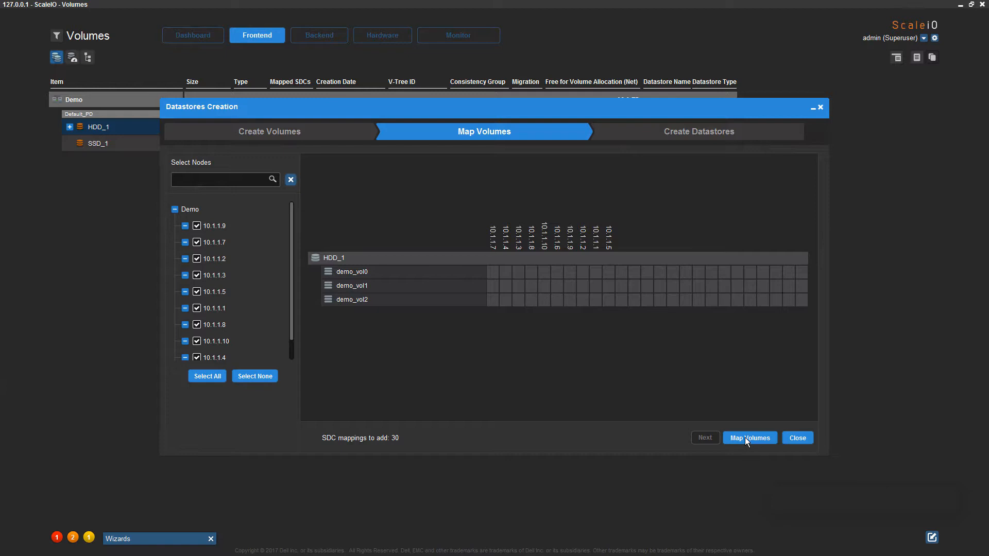
{"action": "left_click", "coordinate": [741, 437]}
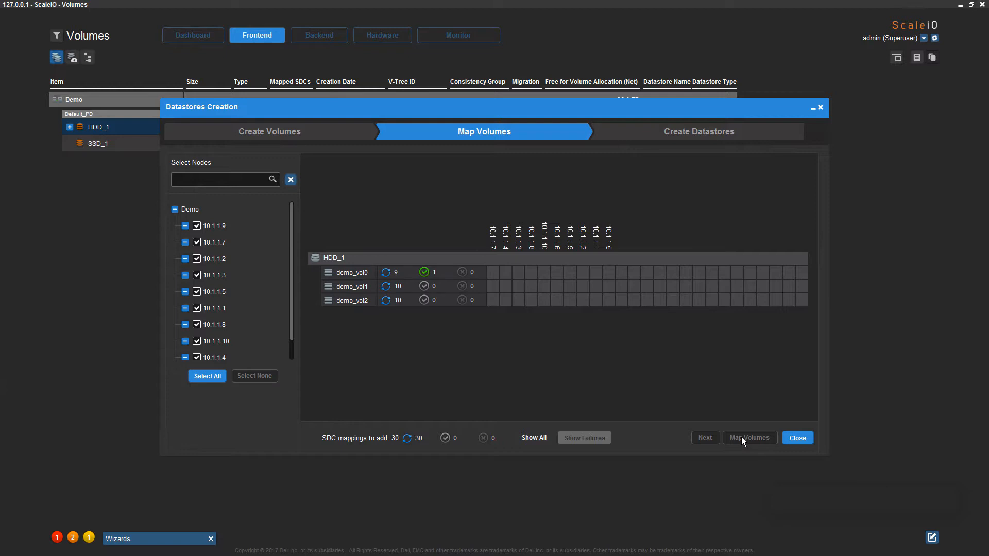
{"action": "left_click", "coordinate": [704, 439]}
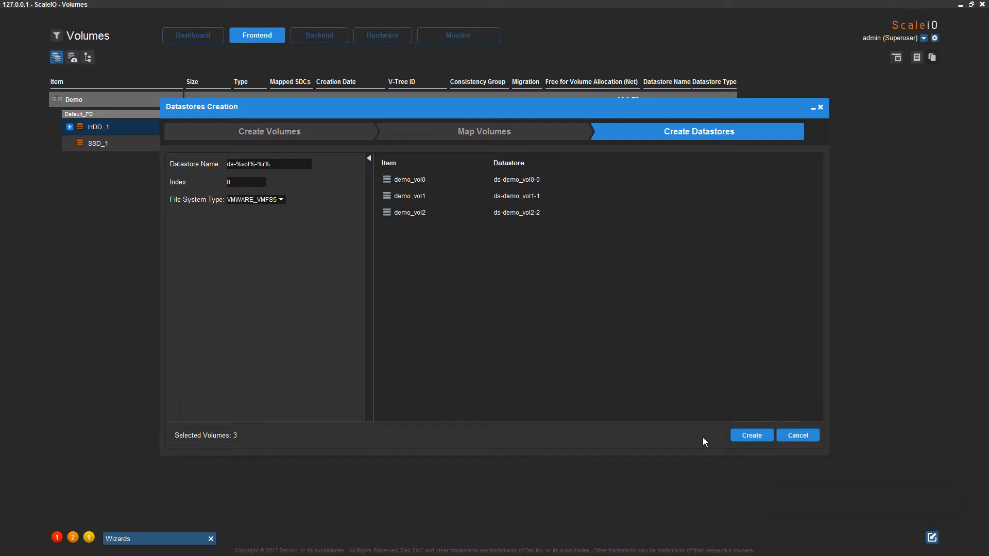
{"action": "left_click", "coordinate": [752, 436]}
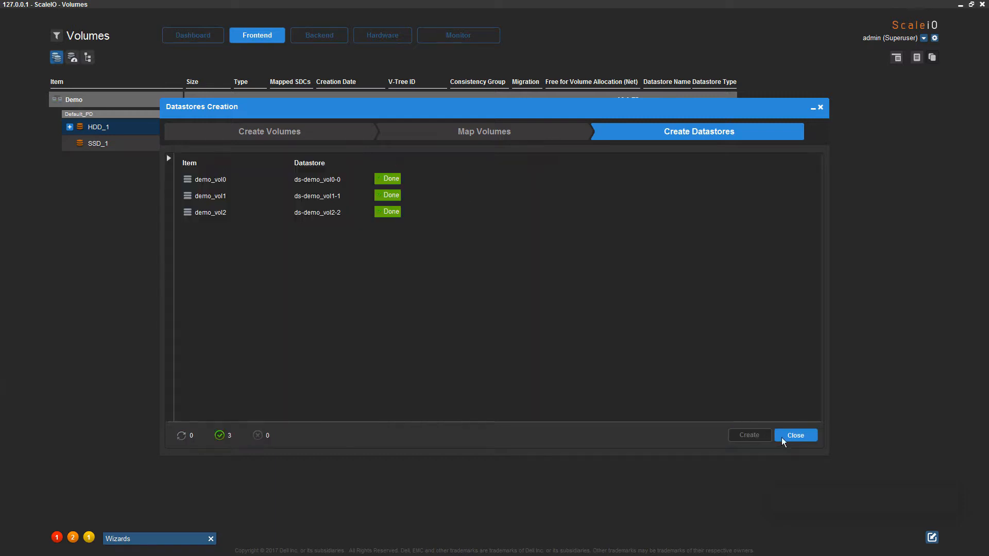
{"action": "left_click", "coordinate": [794, 438]}
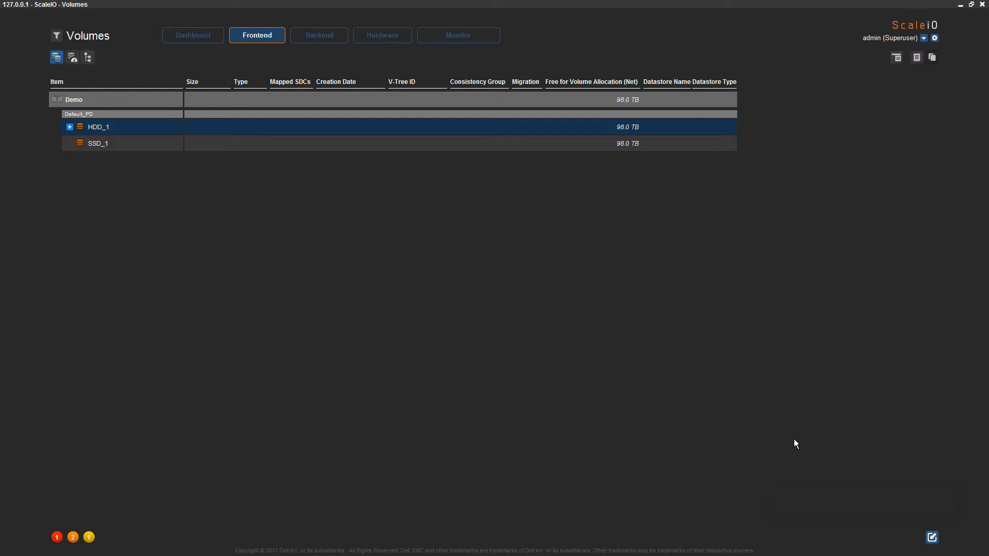
{"action": "left_click", "coordinate": [72, 127]}
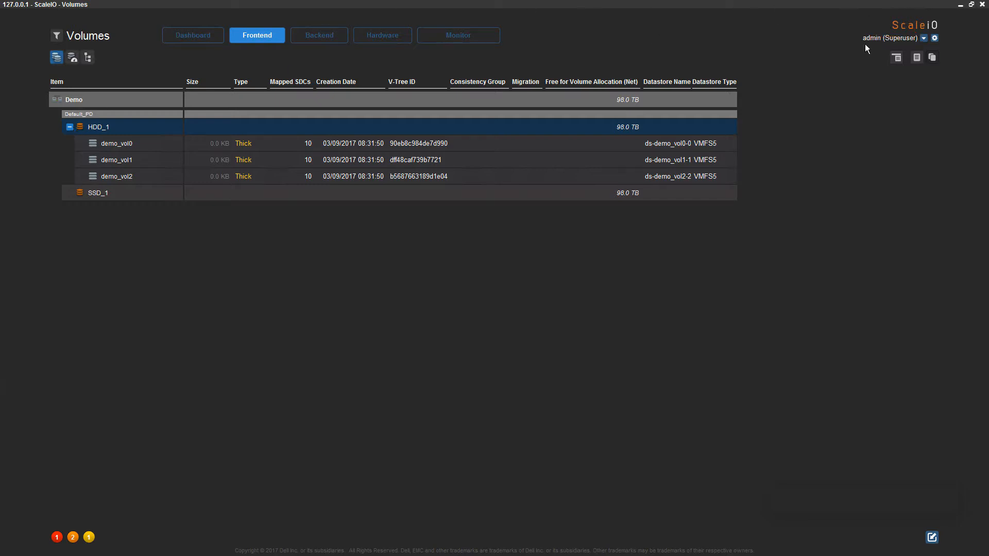
In the system settings, add a VMKernel IP pool named "VMKernel IP pool 1".
{"action": "left_click", "coordinate": [935, 37]}
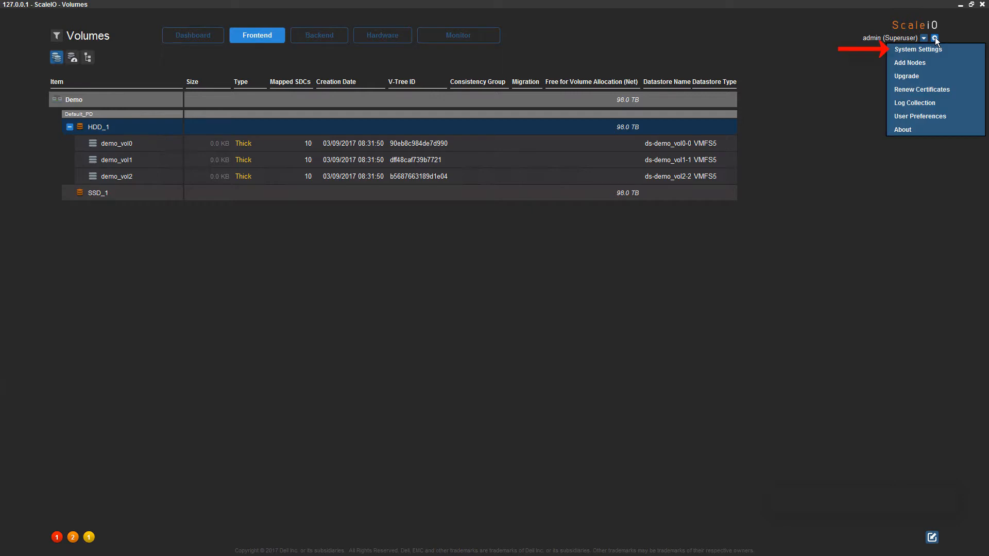
{"action": "left_click", "coordinate": [913, 49]}
{"action": "left_click", "coordinate": [191, 324]}
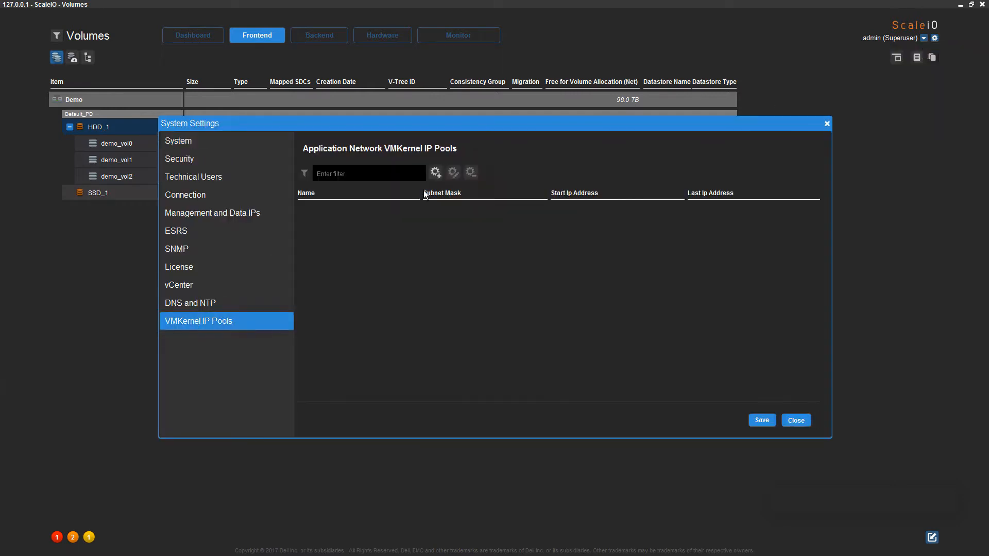
{"action": "left_click", "coordinate": [436, 173]}
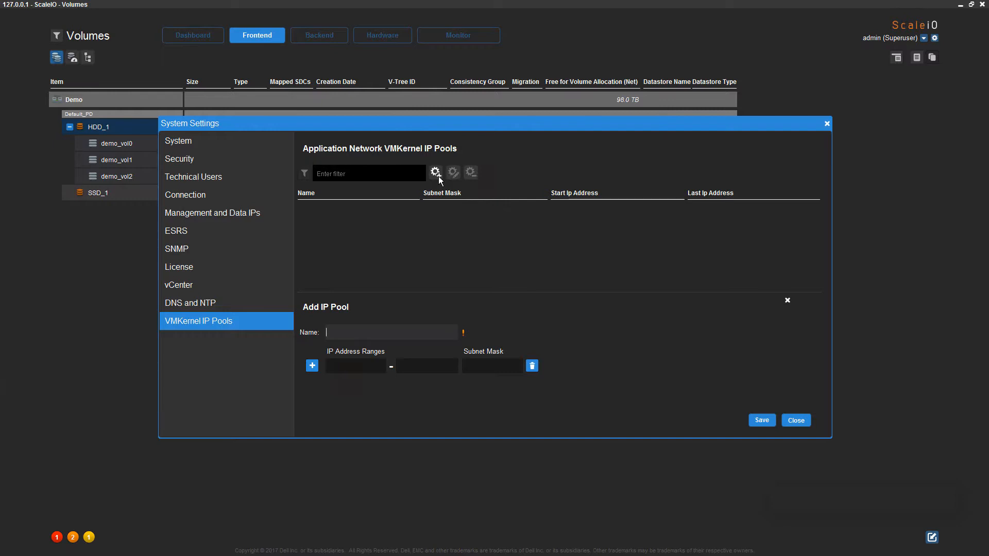
{"action": "type", "text": "VMKernel IP p"}
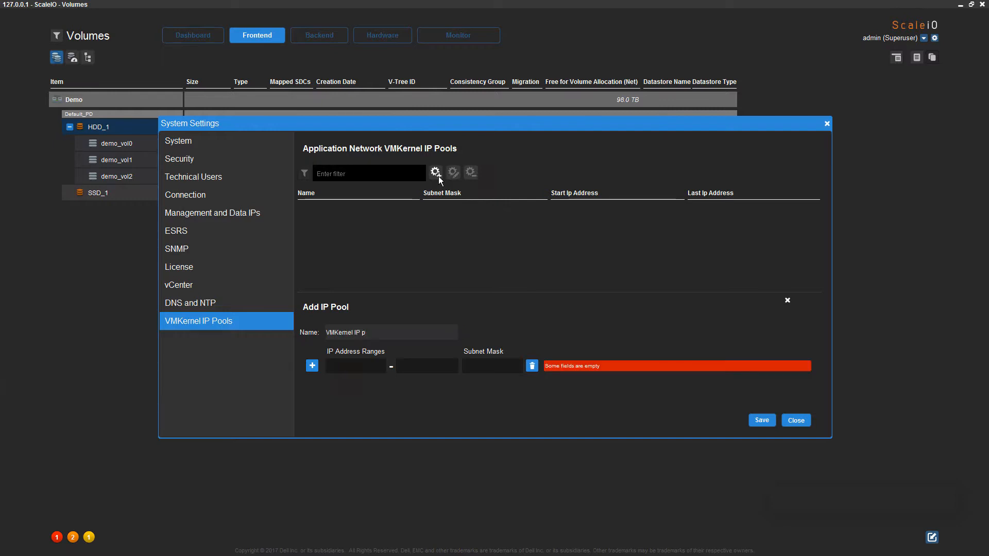
{"action": "type", "text": "ool 1"}
Set the pool's address range to 30.1.1.1 - 30.1.1.99 with subnet mask 255.255.255.0, save it and close the settings.
{"action": "left_click", "coordinate": [342, 367]}
{"action": "type", "text": "30."}
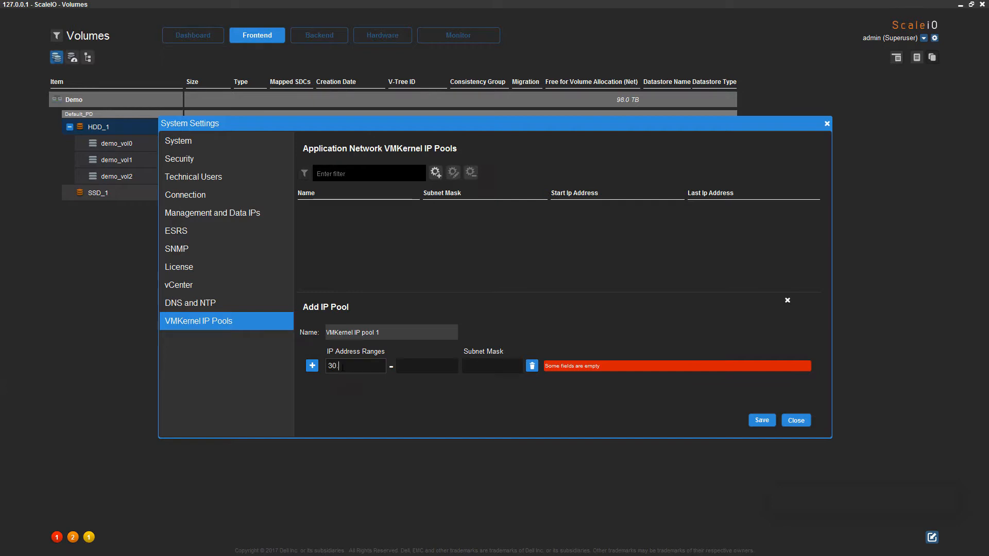
{"action": "type", "text": "1.1.1"}
{"action": "key", "text": "Tab"}
{"action": "type", "text": "30.1.1.99"}
{"action": "key", "text": "Tab"}
{"action": "type", "text": "25"}
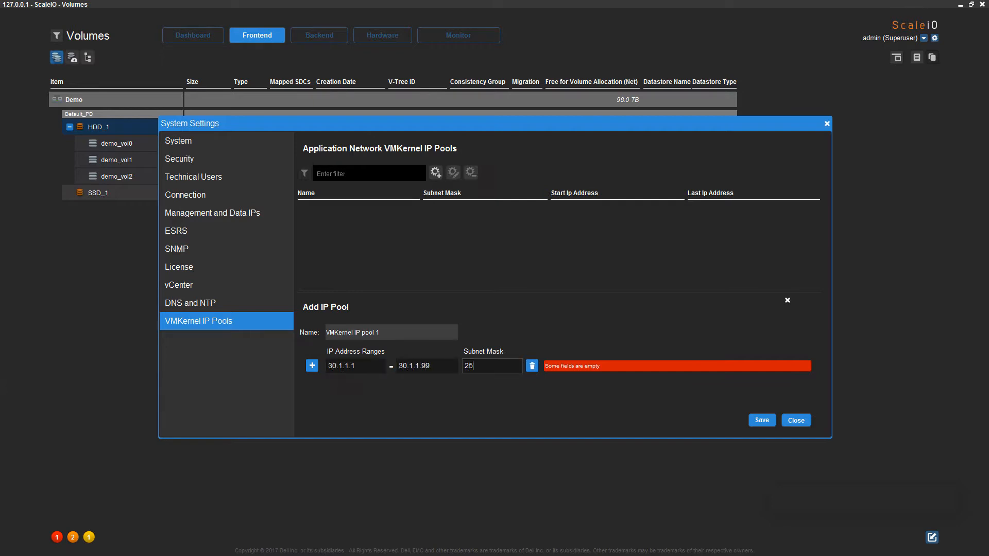
{"action": "type", "text": "5.255.255.0"}
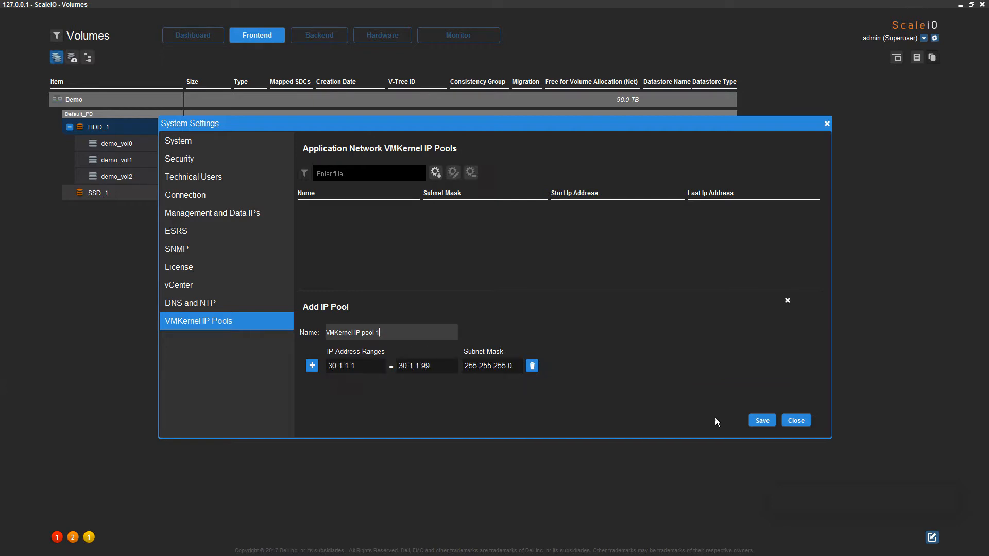
{"action": "left_click", "coordinate": [762, 420]}
{"action": "left_click", "coordinate": [796, 420]}
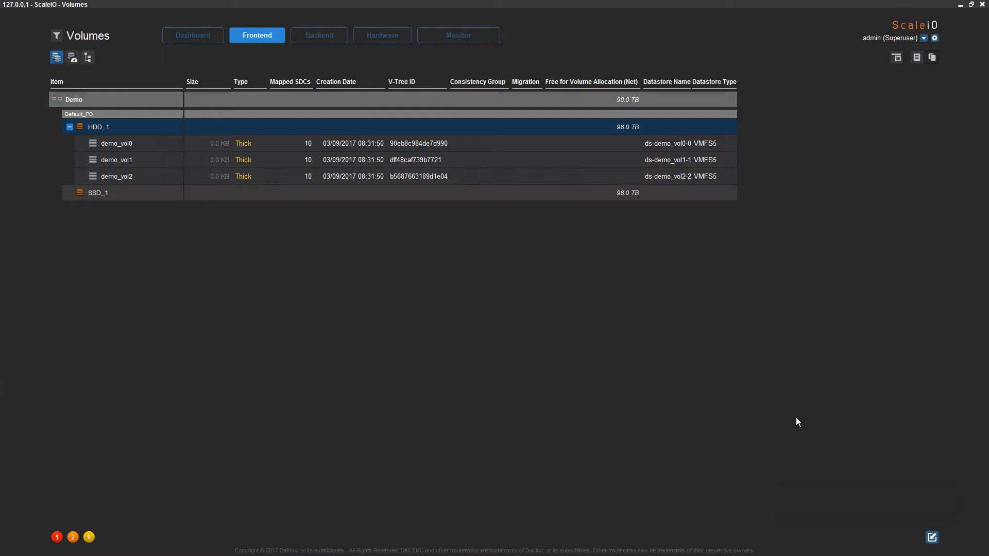
In the Compute view, set up a new environment named Demo_env with 3 automatically selected nodes.
{"action": "left_click", "coordinate": [268, 35]}
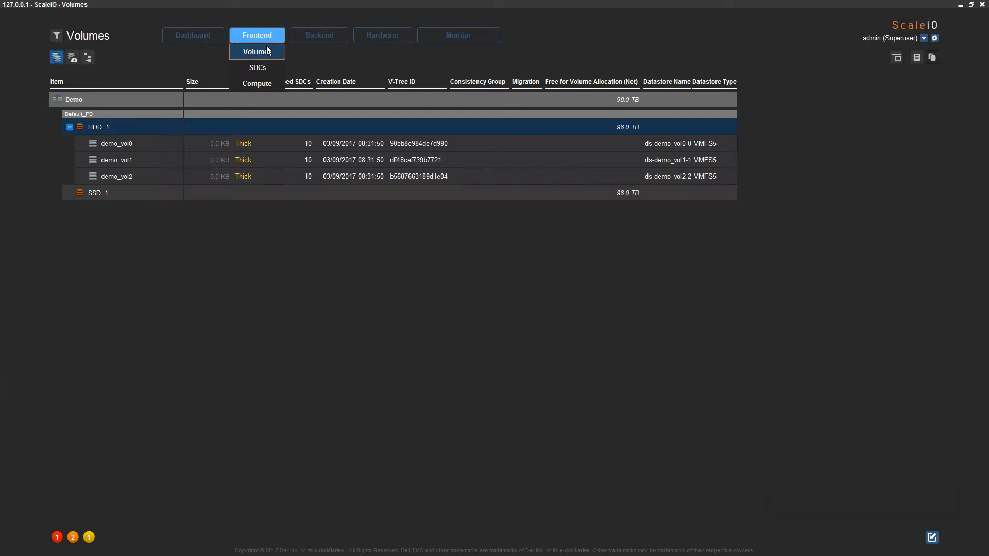
{"action": "left_click", "coordinate": [258, 85]}
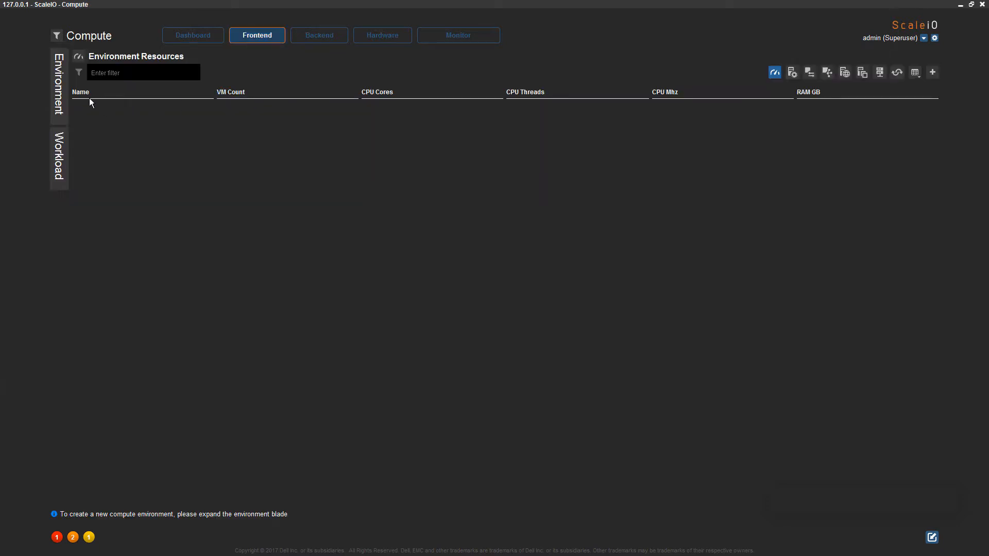
{"action": "left_click", "coordinate": [58, 93]}
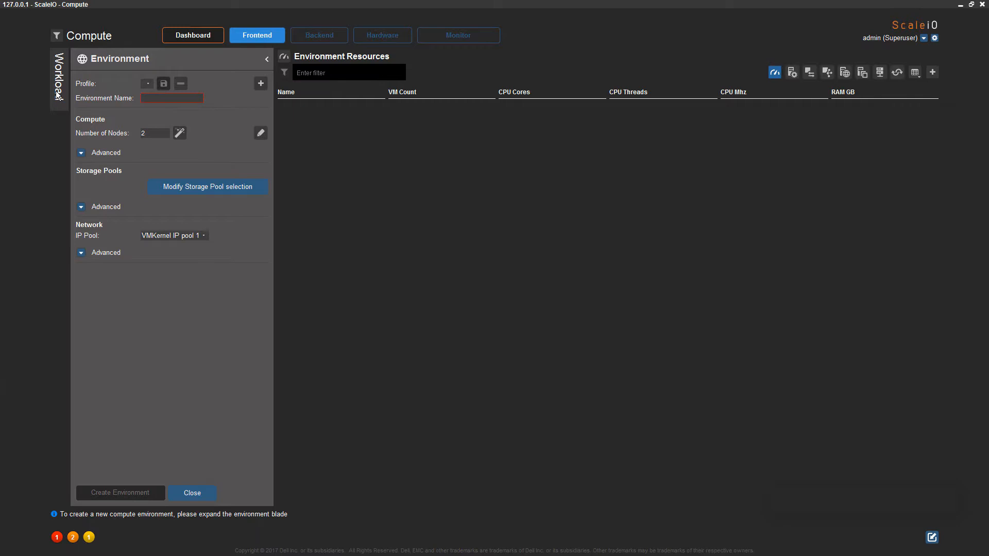
{"action": "left_click", "coordinate": [157, 101]}
{"action": "type", "text": "Demo_env"}
{"action": "key", "text": "Tab"}
{"action": "type", "text": "3"}
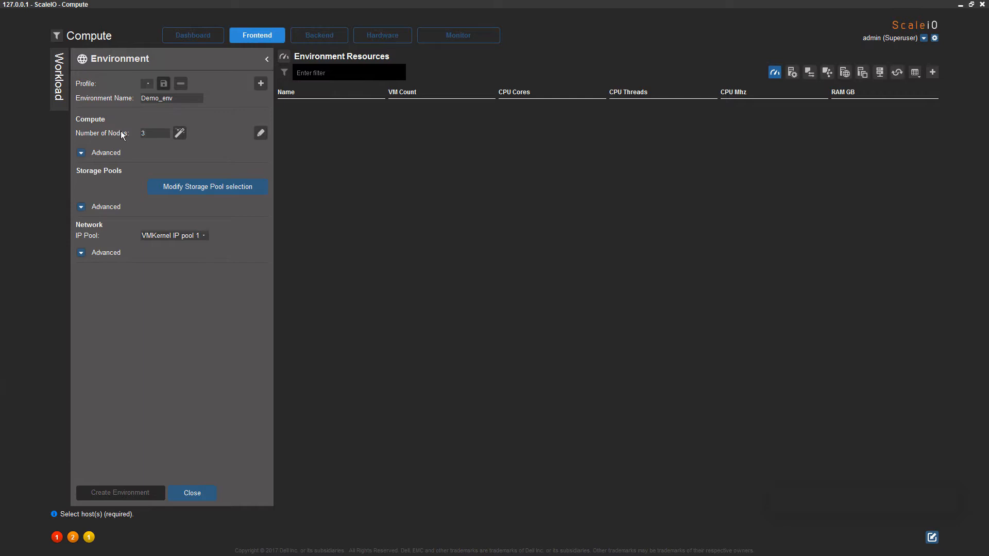
{"action": "left_click", "coordinate": [179, 133]}
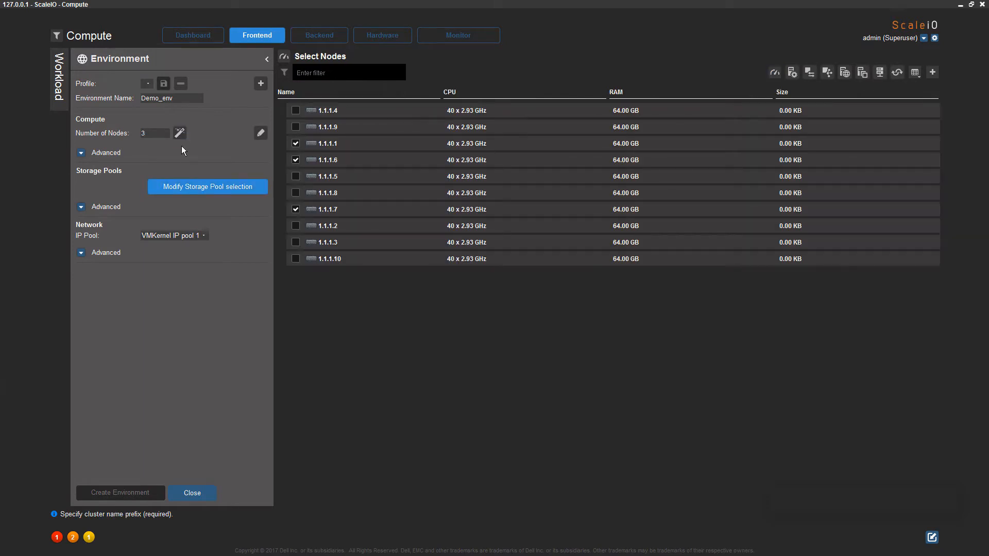
Set the cluster prefix to Compute in the environment's advanced compute options.
{"action": "left_click", "coordinate": [81, 153]}
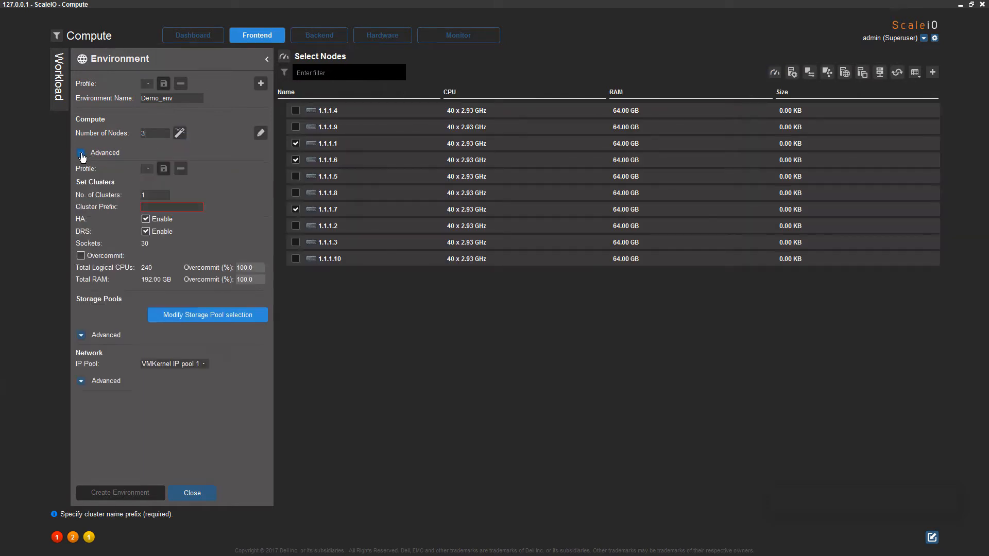
{"action": "left_click", "coordinate": [158, 211]}
{"action": "type", "text": "Compute"}
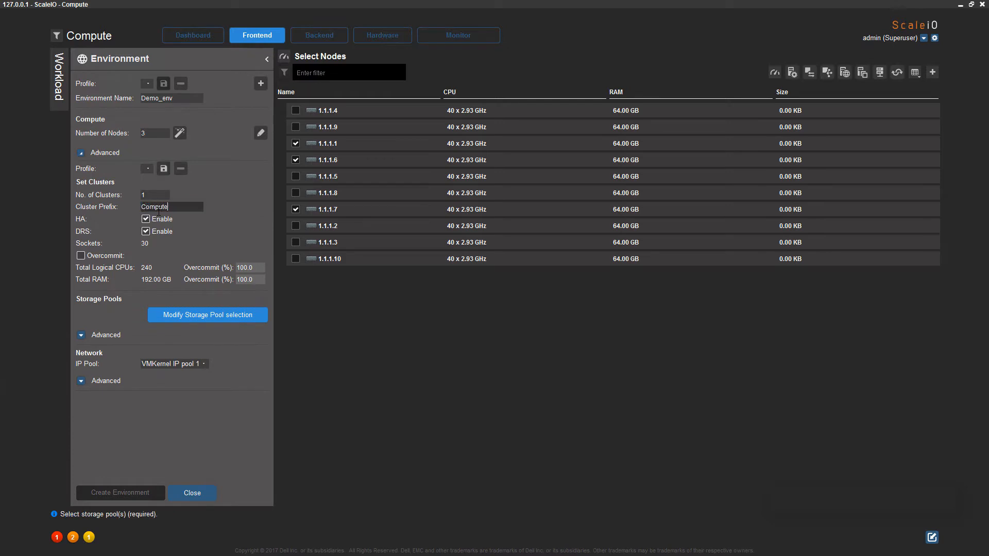
{"action": "left_click", "coordinate": [80, 154]}
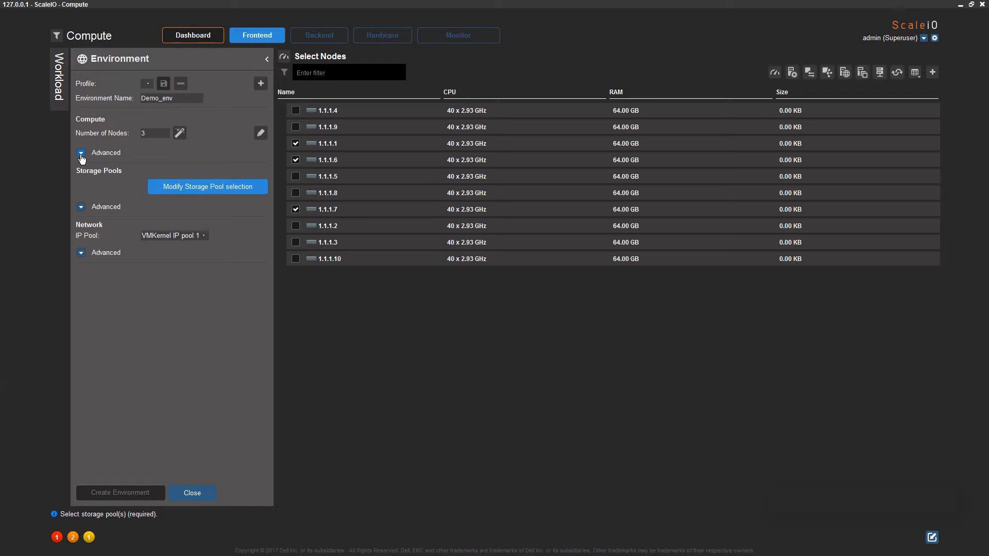
Select the SSD_1 storage pool under Default_PD for the environment.
{"action": "left_click", "coordinate": [175, 187]}
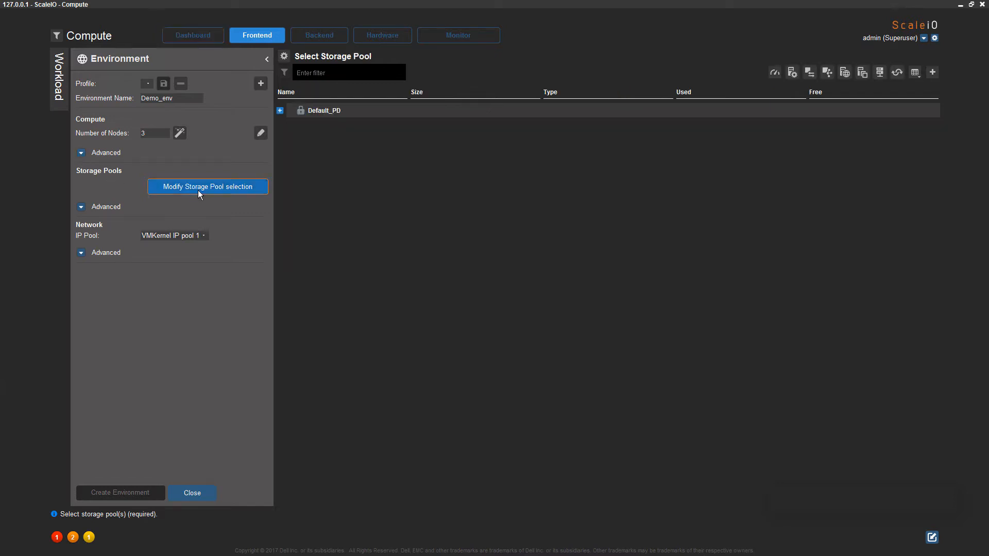
{"action": "left_click", "coordinate": [280, 110]}
{"action": "left_click", "coordinate": [306, 127]}
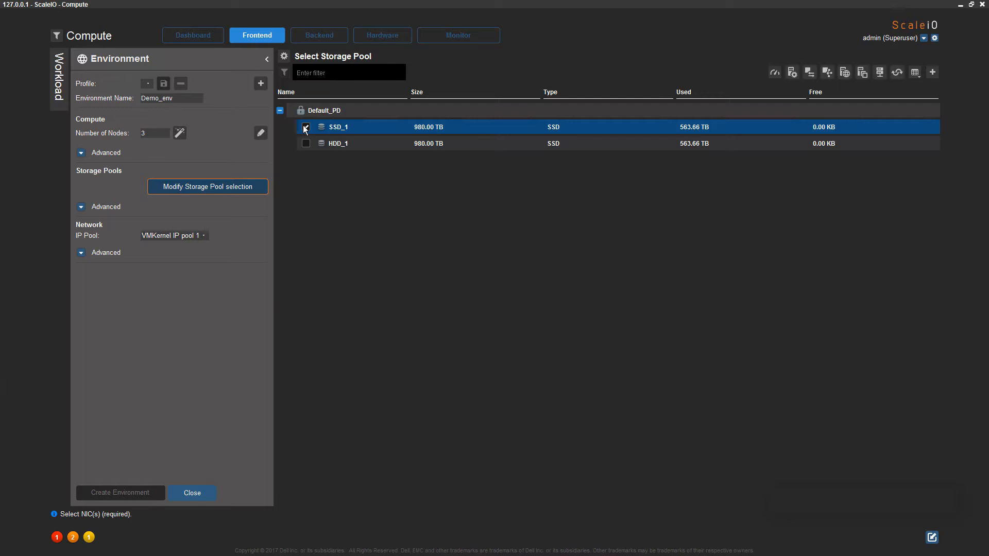
Select the Client Data 1 NIC in the advanced network options and enable VM Network on it.
{"action": "left_click", "coordinate": [82, 253]}
{"action": "left_click", "coordinate": [81, 293]}
{"action": "left_click", "coordinate": [82, 318]}
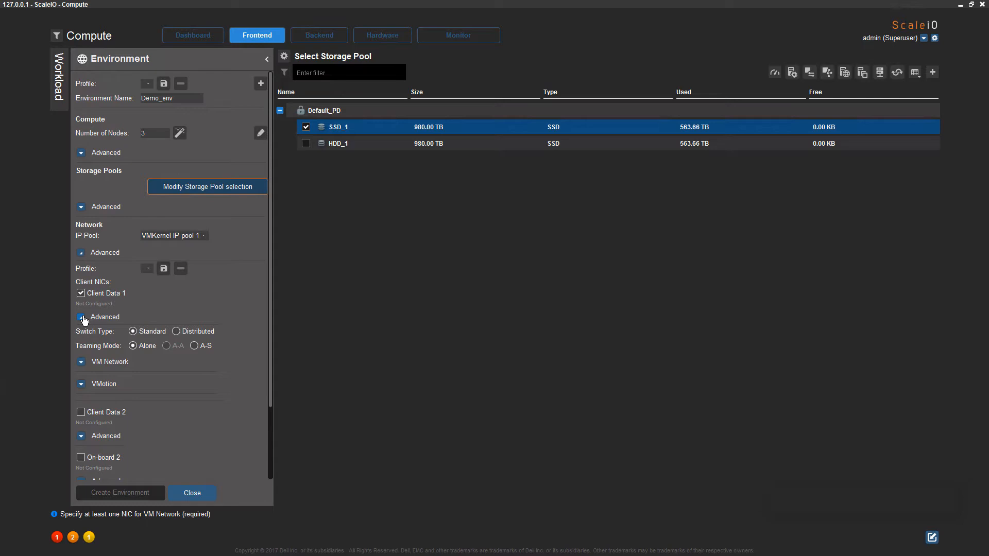
{"action": "left_click", "coordinate": [81, 362]}
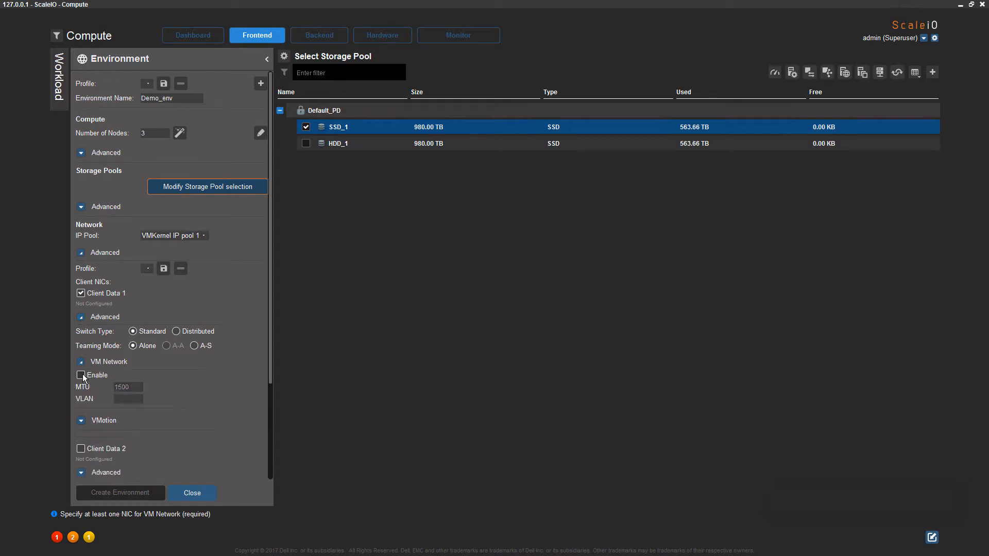
{"action": "left_click", "coordinate": [81, 376]}
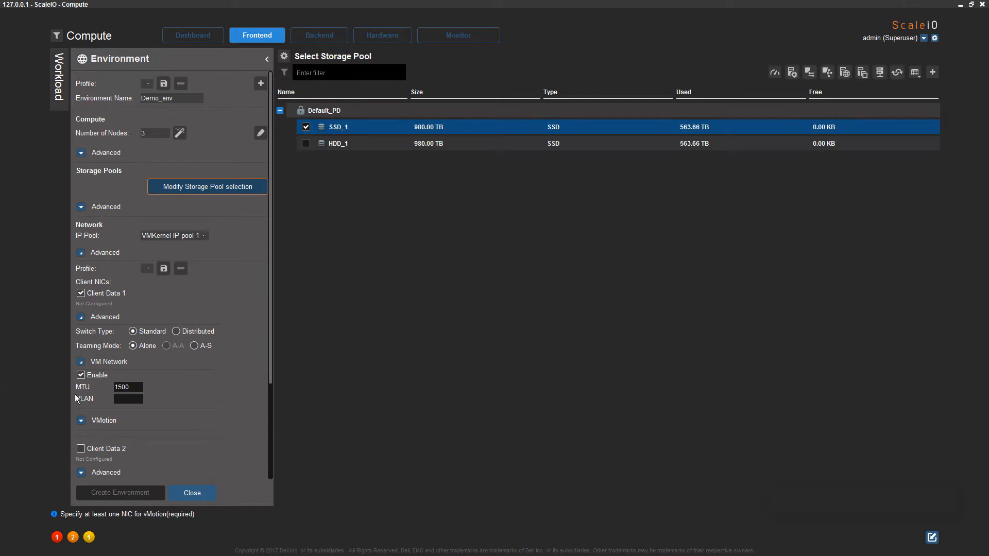
Enable VMotion on the Client Data 1 NIC and create the environment.
{"action": "left_click", "coordinate": [81, 421]}
{"action": "left_click", "coordinate": [81, 433]}
{"action": "left_click_drag", "start_coordinate": [270, 368], "coordinate": [261, 471]}
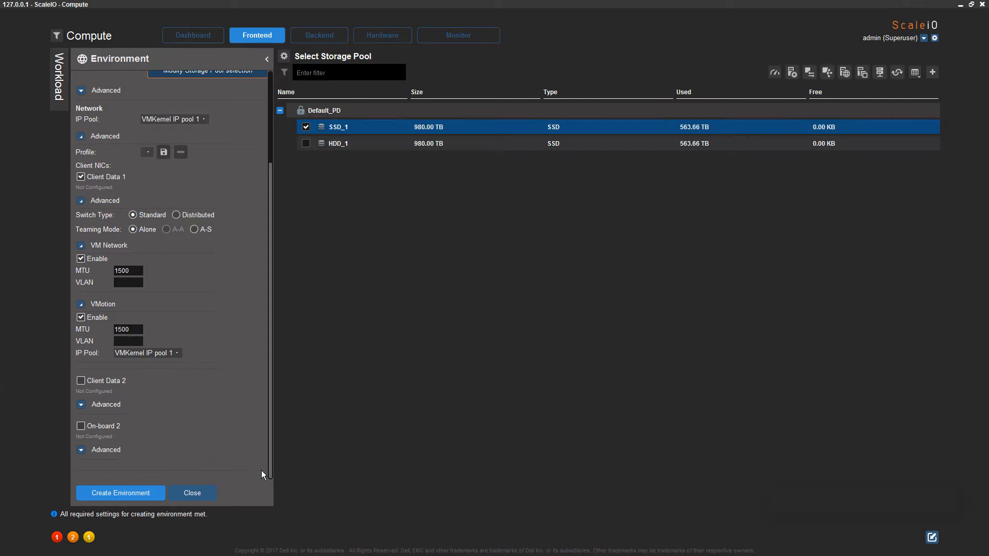
{"action": "left_click", "coordinate": [121, 493]}
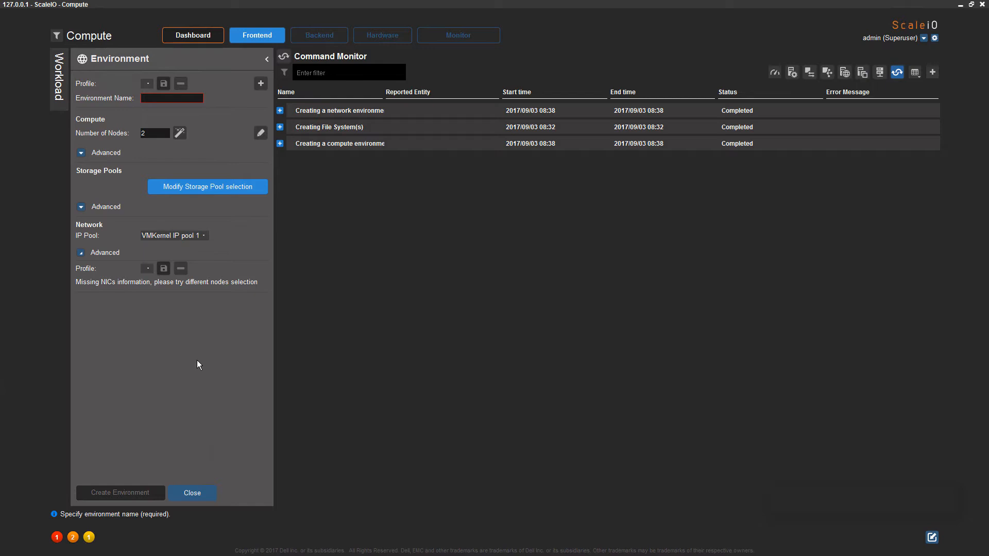
Examine the subtasks of the compute environment creation command in the Command Monitor and collapse the environment form.
{"action": "left_click", "coordinate": [279, 143]}
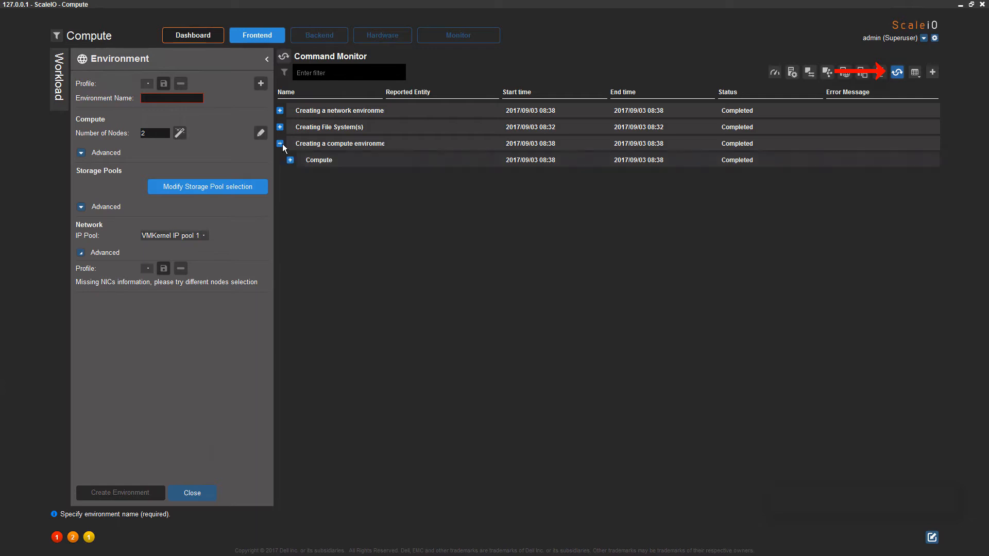
{"action": "left_click", "coordinate": [290, 160]}
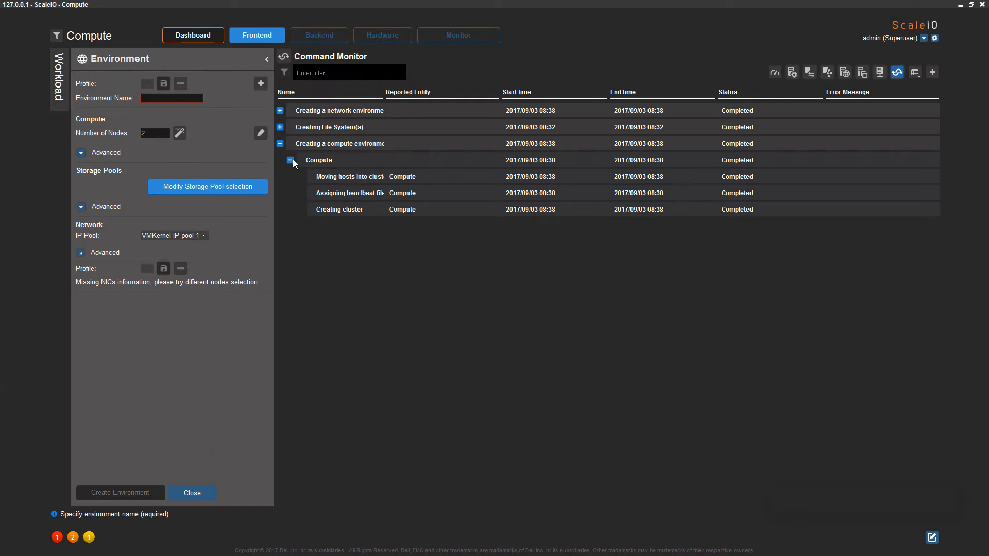
{"action": "left_click", "coordinate": [266, 58]}
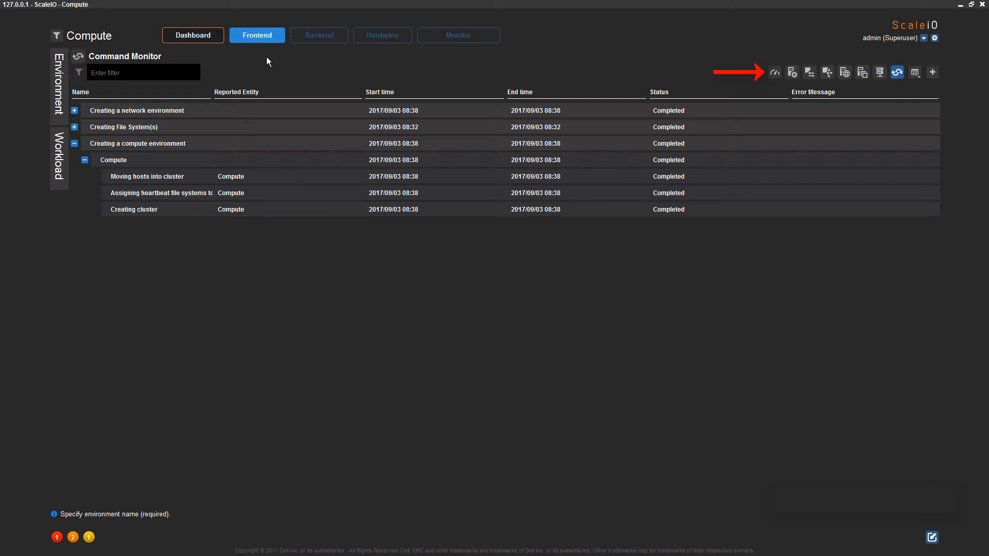
Start a workload deployment on the Demo_env environment and choose compEnvTemplateLinux under 1.1.1.250 as its VM template.
{"action": "left_click", "coordinate": [774, 73]}
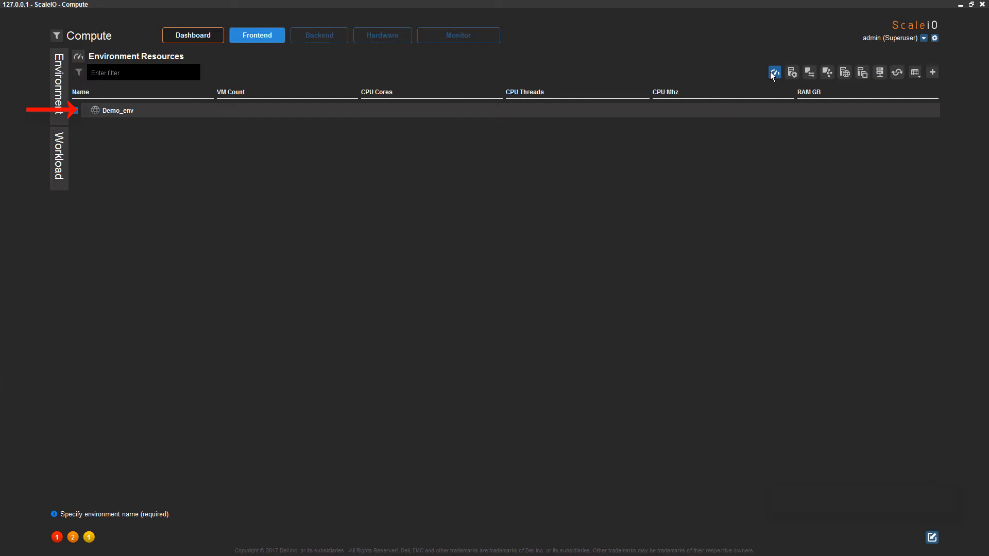
{"action": "right_click", "coordinate": [495, 113]}
{"action": "left_click", "coordinate": [525, 122]}
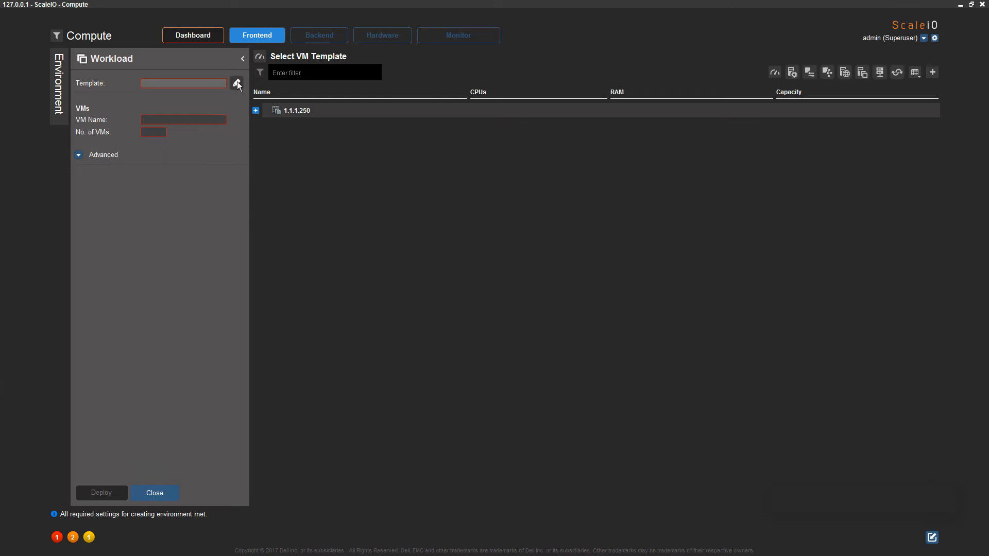
{"action": "left_click", "coordinate": [257, 111]}
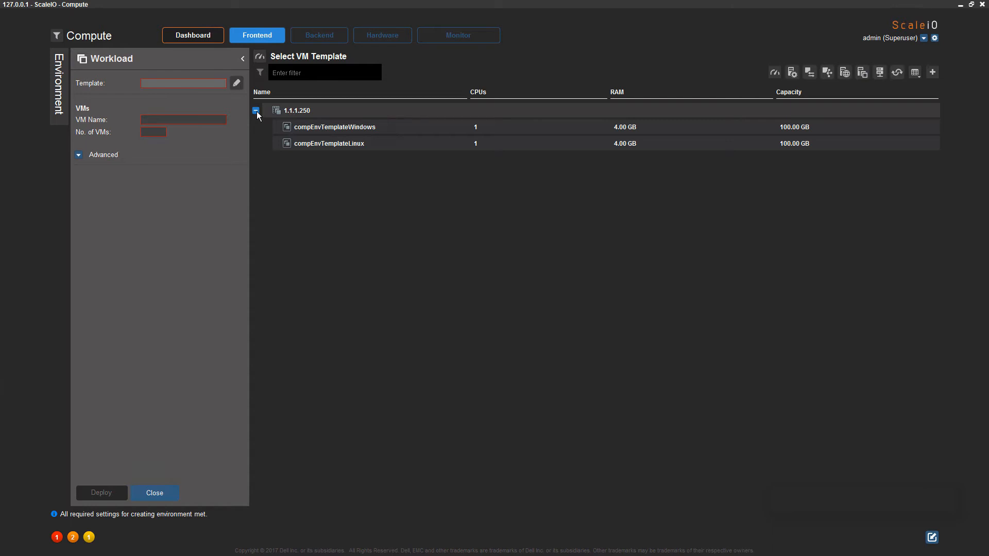
{"action": "left_click", "coordinate": [334, 144]}
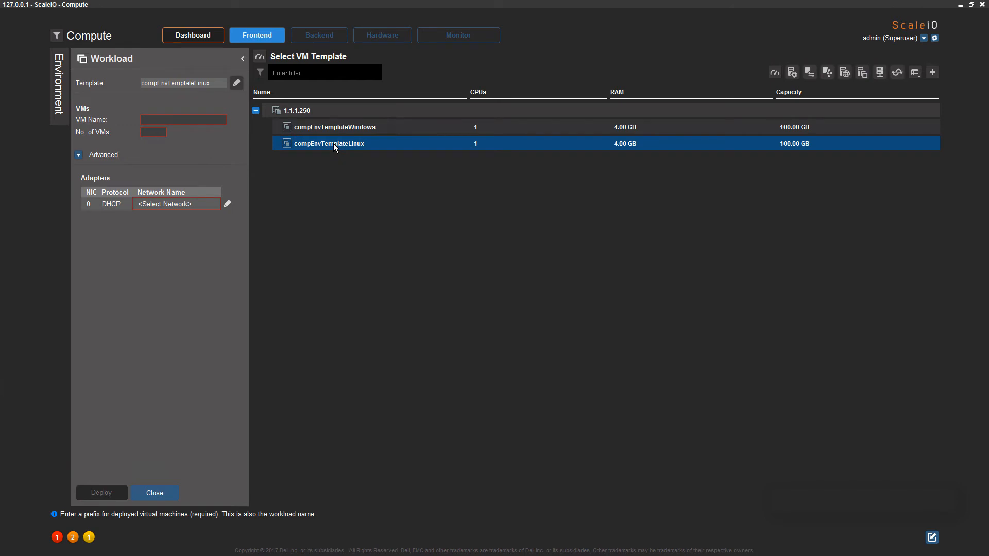
Name the workload's virtual machines Test_VM and set the number of VMs to 20.
{"action": "left_click", "coordinate": [162, 121]}
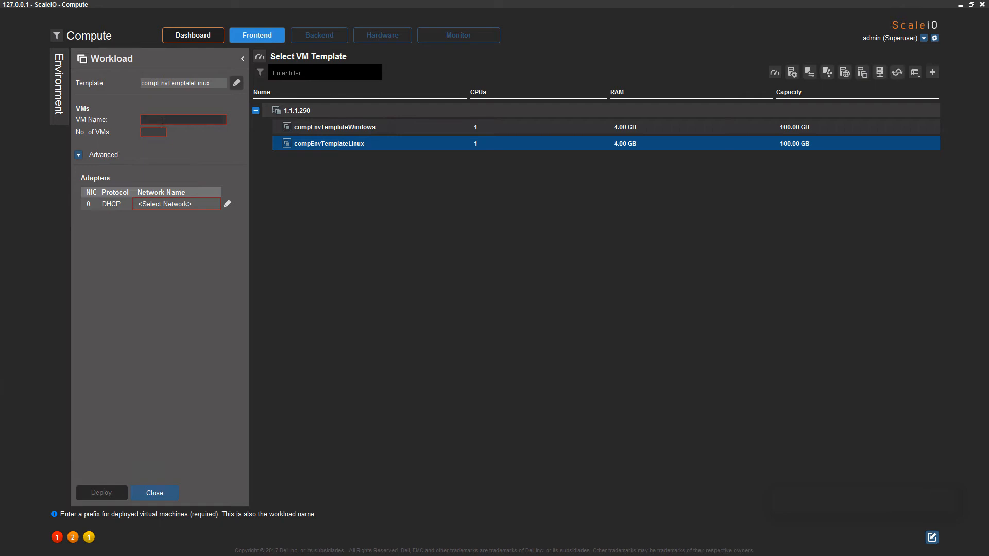
{"action": "type", "text": "Test_VM"}
{"action": "left_click", "coordinate": [150, 132]}
{"action": "type", "text": "20"}
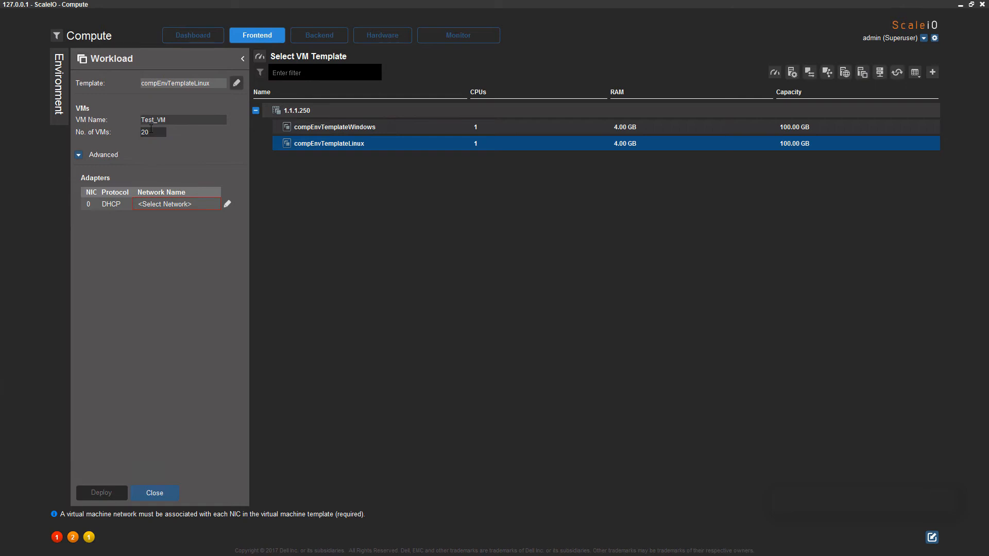
Assign the Demo_env-1 network to the workload's NIC 0 adapter and save the setting.
{"action": "double_click", "coordinate": [202, 204]}
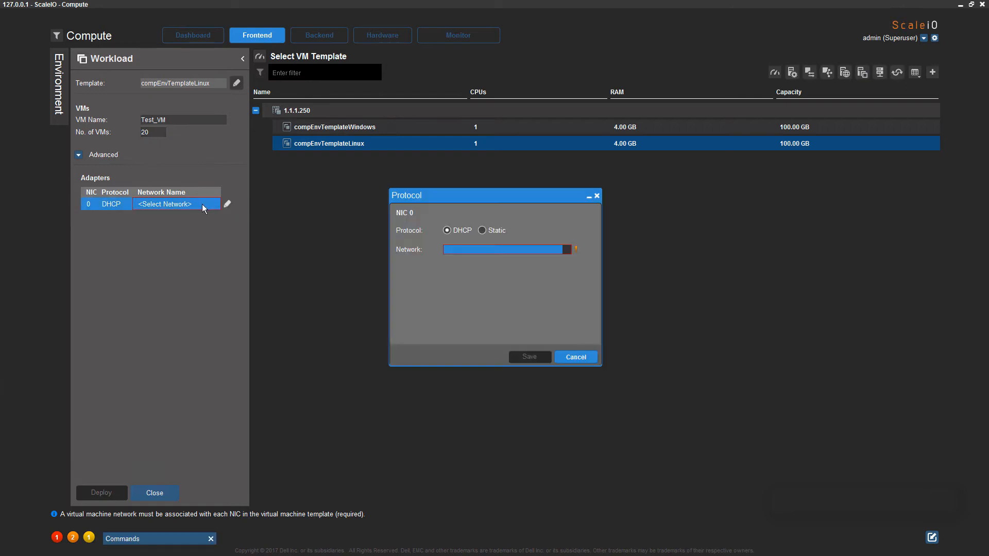
{"action": "left_click", "coordinate": [518, 250]}
{"action": "left_click", "coordinate": [519, 261]}
{"action": "left_click", "coordinate": [527, 357]}
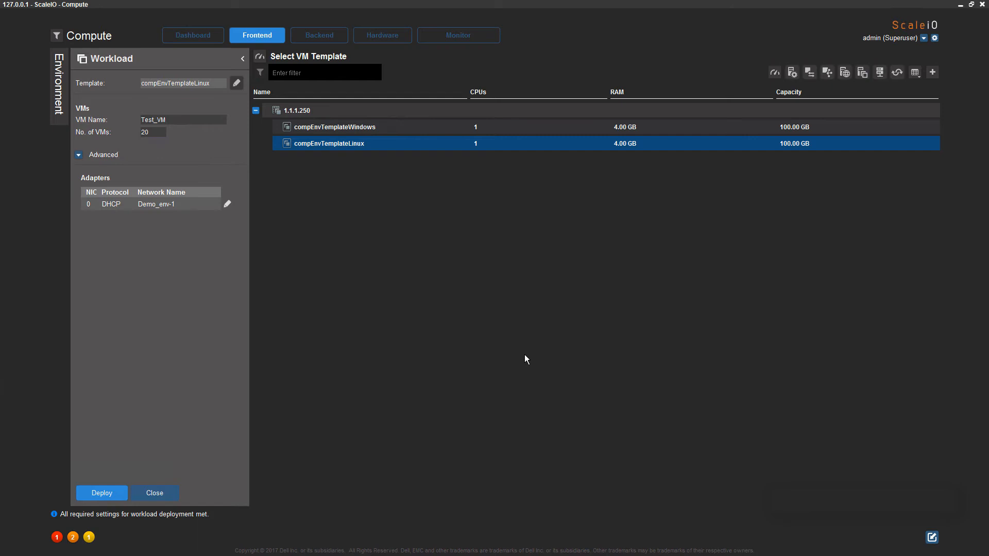
Deploy the workload and expand its deployment command to inspect the subtasks.
{"action": "left_click", "coordinate": [89, 496]}
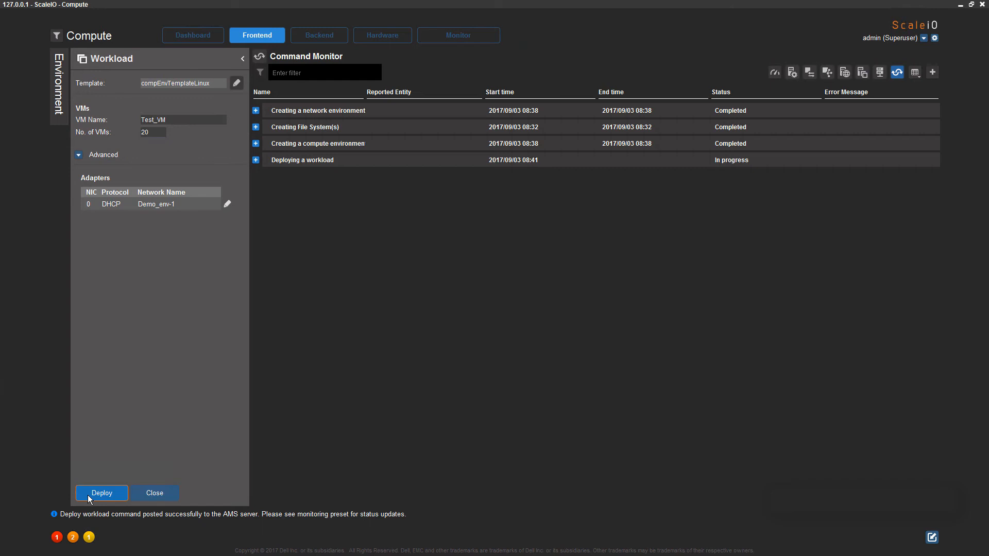
{"action": "left_click", "coordinate": [255, 160]}
{"action": "left_click", "coordinate": [266, 176]}
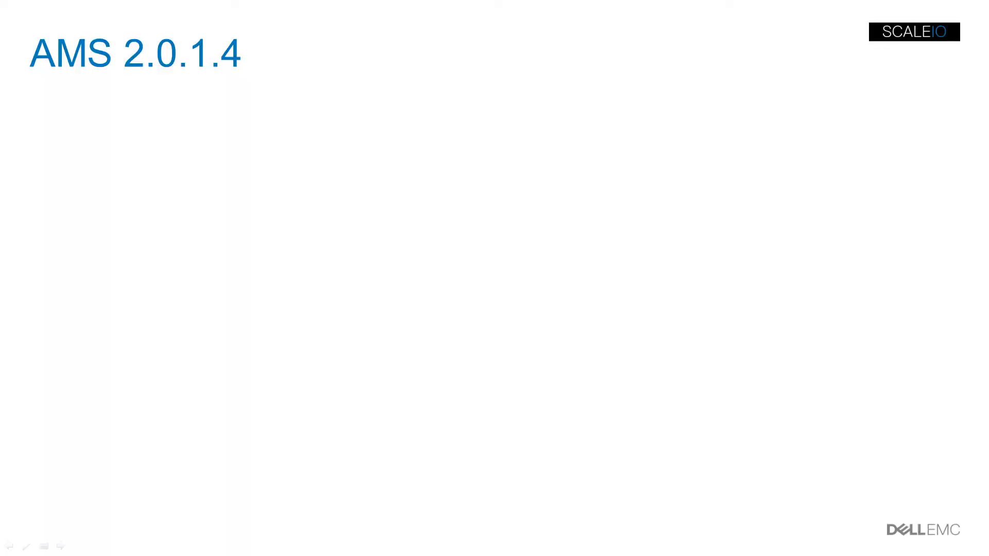
{"action": "key", "text": "Right"}
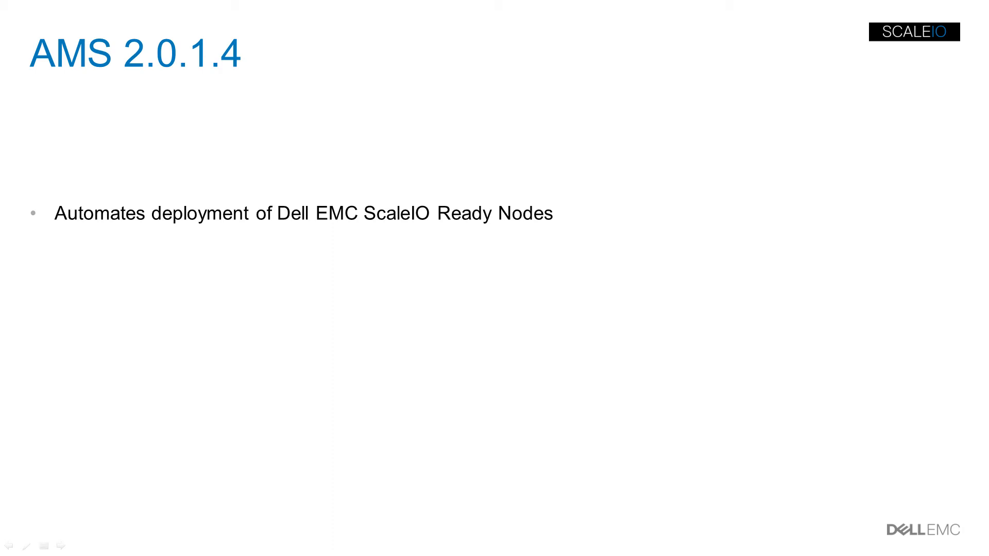
{"action": "key", "text": "Right"}
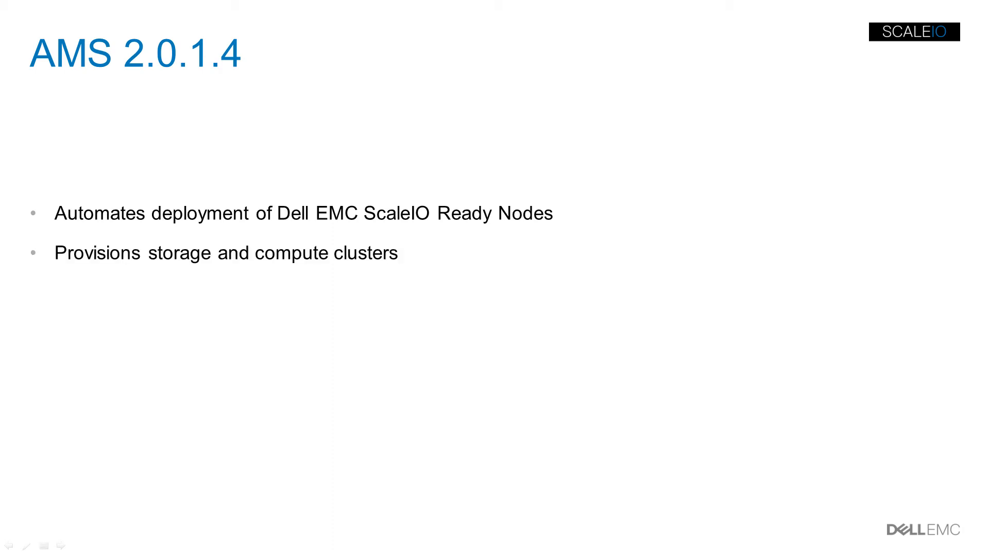